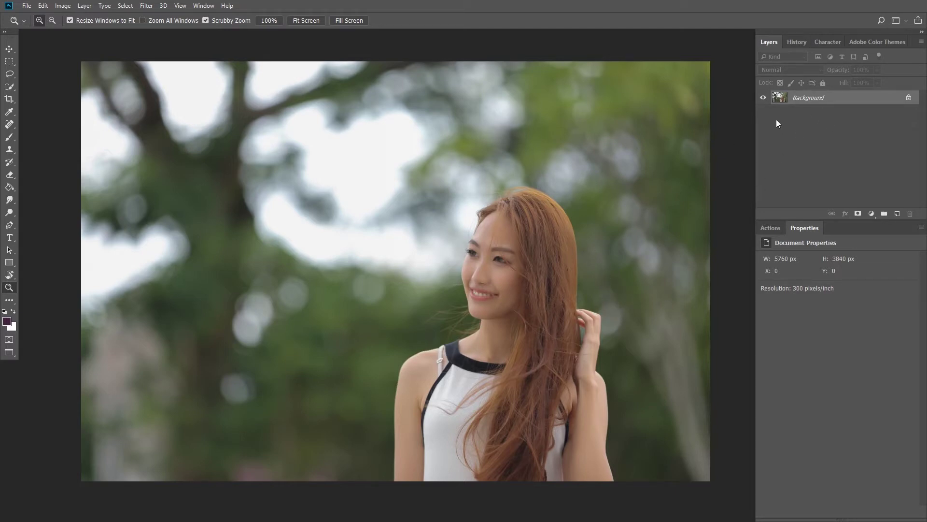
- Add a Curves adjustment layer, Curves 1, from the Layers panel's adjustment menu
{"action": "left_click", "coordinate": [870, 215]}
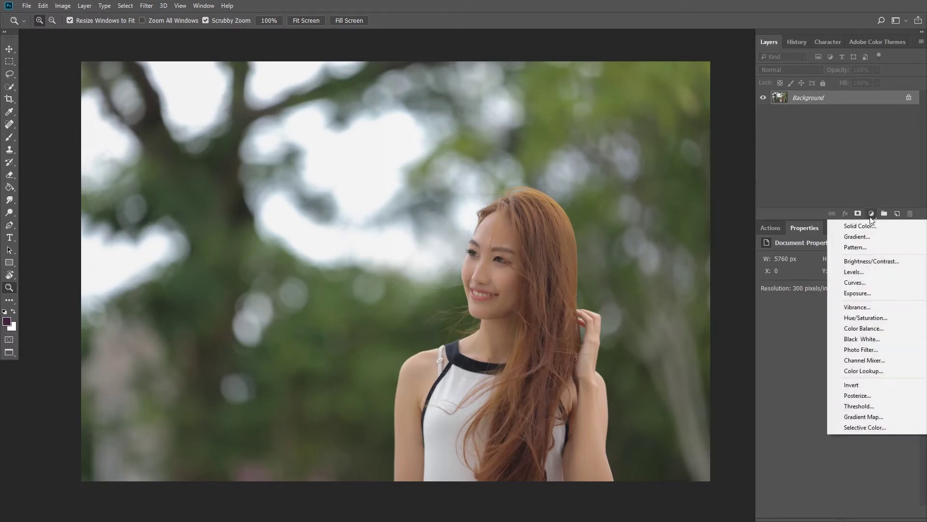
{"action": "left_click", "coordinate": [857, 284]}
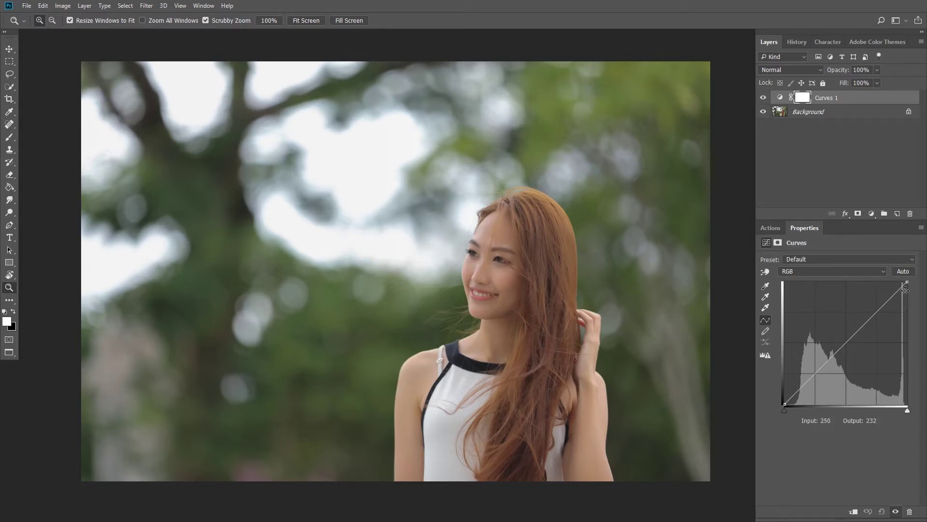
{"action": "mouse_move", "coordinate": [843, 346]}
{"action": "left_mouse_down"}
{"action": "mouse_move", "coordinate": [838, 326]}
{"action": "mouse_move", "coordinate": [853, 359]}
{"action": "left_mouse_up"}
{"action": "left_click", "coordinate": [854, 360], "text": "ctrl"}
{"action": "left_click", "coordinate": [785, 403]}
{"action": "mouse_move", "coordinate": [780, 407]}
{"action": "left_mouse_down"}
{"action": "mouse_move", "coordinate": [772, 381]}
{"action": "mouse_move", "coordinate": [771, 409]}
{"action": "mouse_move", "coordinate": [811, 409]}
{"action": "mouse_move", "coordinate": [775, 418]}
{"action": "left_mouse_up"}
{"action": "left_click_drag", "start_coordinate": [907, 283], "coordinate": [885, 281]}
{"action": "key", "text": "ctrl+z"}
- Try warming the portrait by raising the Red channel's midtones on Curves 1
{"action": "left_click", "coordinate": [796, 271]}
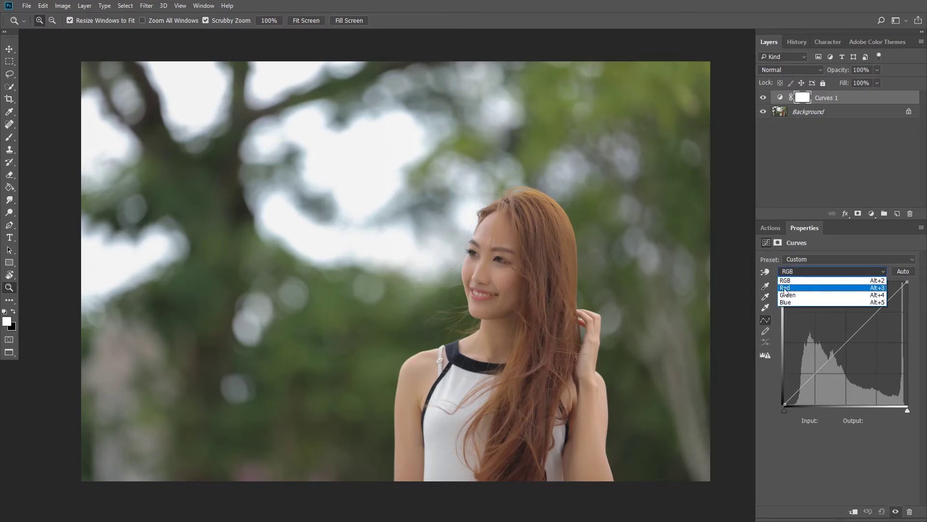
{"action": "left_click", "coordinate": [786, 288]}
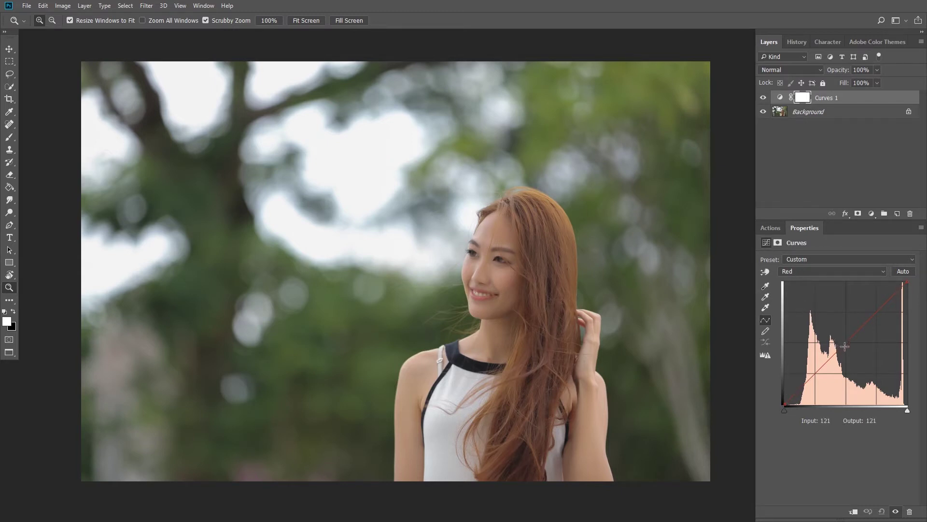
{"action": "left_click_drag", "start_coordinate": [843, 346], "coordinate": [848, 421]}
- Switch to the Blue channel, raising its midtones and moving its black point inward
{"action": "left_click", "coordinate": [812, 275]}
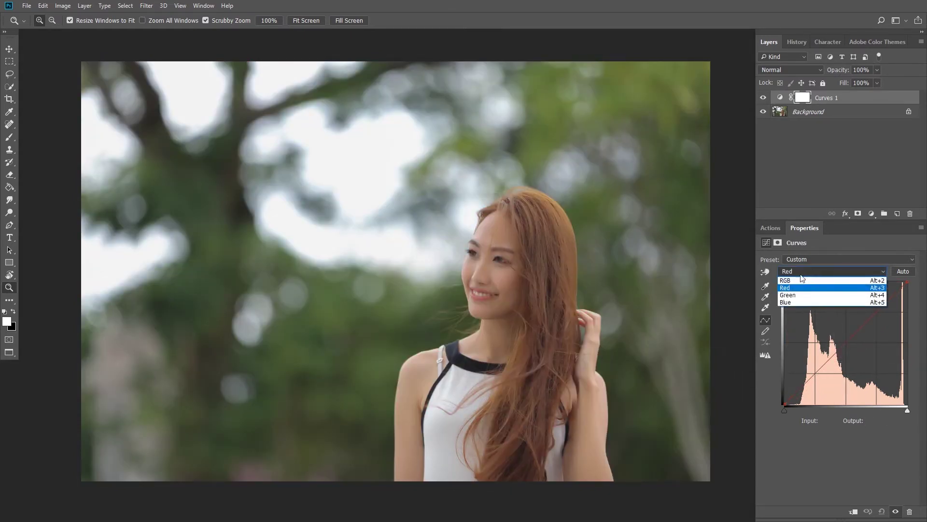
{"action": "left_click", "coordinate": [787, 302]}
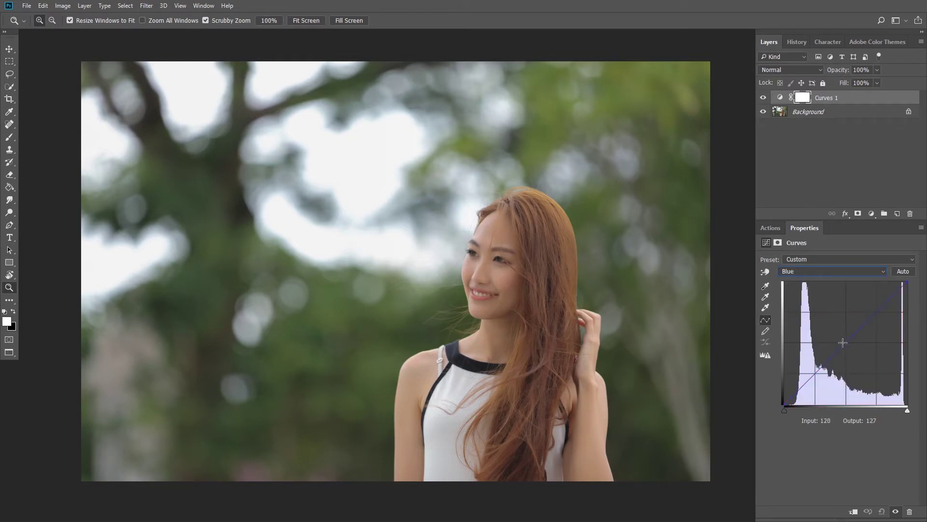
{"action": "left_click_drag", "start_coordinate": [845, 343], "coordinate": [778, 359]}
{"action": "mouse_move", "coordinate": [784, 404]}
{"action": "left_mouse_down"}
{"action": "mouse_move", "coordinate": [805, 406]}
{"action": "mouse_move", "coordinate": [778, 412]}
{"action": "left_mouse_up"}
- Back on the RGB curve, try midtone, upper and lower points, then remove them all
{"action": "key", "text": "alt+2"}
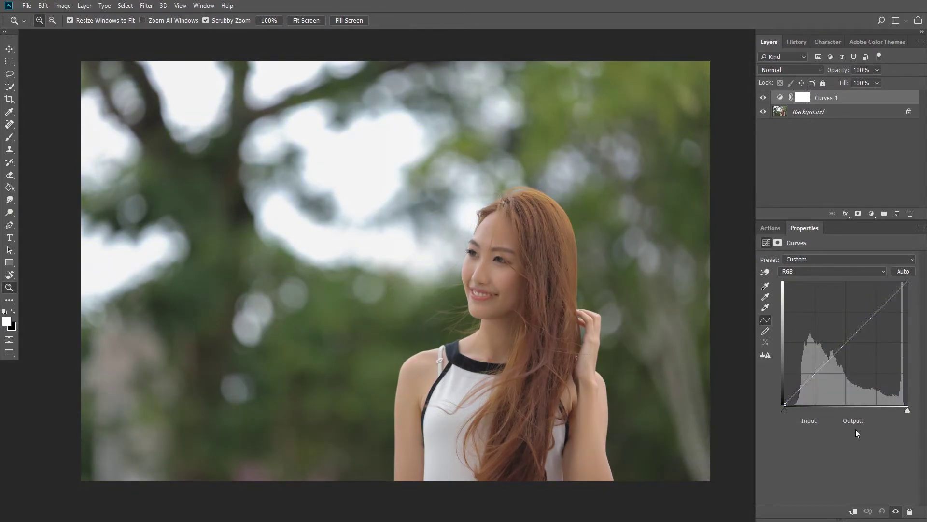
{"action": "left_click", "coordinate": [844, 342]}
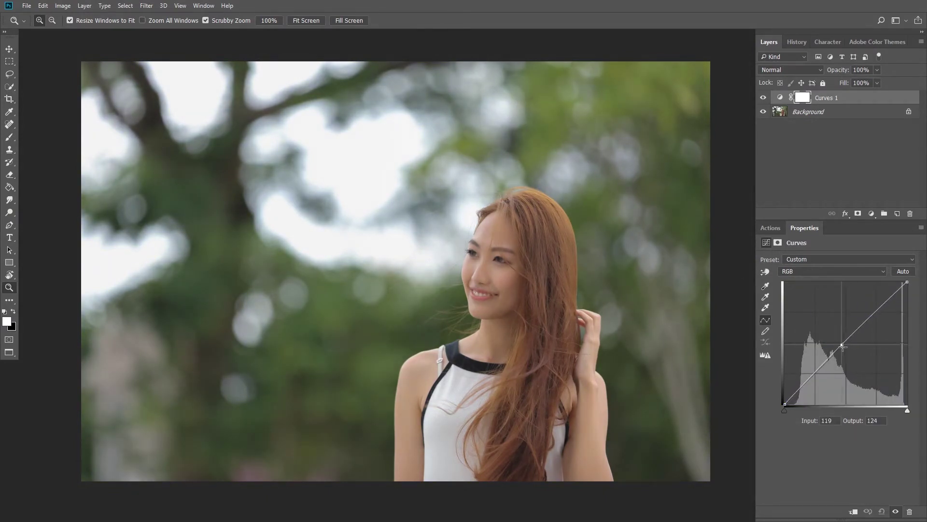
{"action": "left_click_drag", "start_coordinate": [844, 343], "coordinate": [832, 324]}
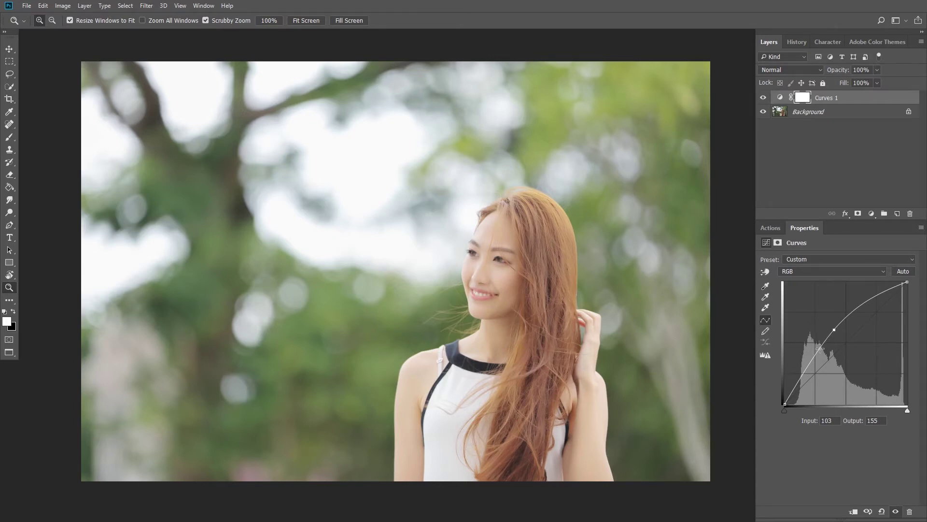
{"action": "left_click", "coordinate": [858, 307]}
{"action": "left_click", "coordinate": [812, 357]}
{"action": "left_click_drag", "start_coordinate": [812, 358], "coordinate": [728, 364]}
{"action": "left_click_drag", "start_coordinate": [834, 333], "coordinate": [705, 346]}
{"action": "left_click_drag", "start_coordinate": [856, 307], "coordinate": [753, 338]}
- Raise the RGB midtones, add a lower contrast point and lift the highlights
{"action": "left_click_drag", "start_coordinate": [833, 357], "coordinate": [833, 328]}
{"action": "left_click_drag", "start_coordinate": [804, 375], "coordinate": [805, 380]}
{"action": "left_click_drag", "start_coordinate": [833, 328], "coordinate": [840, 329]}
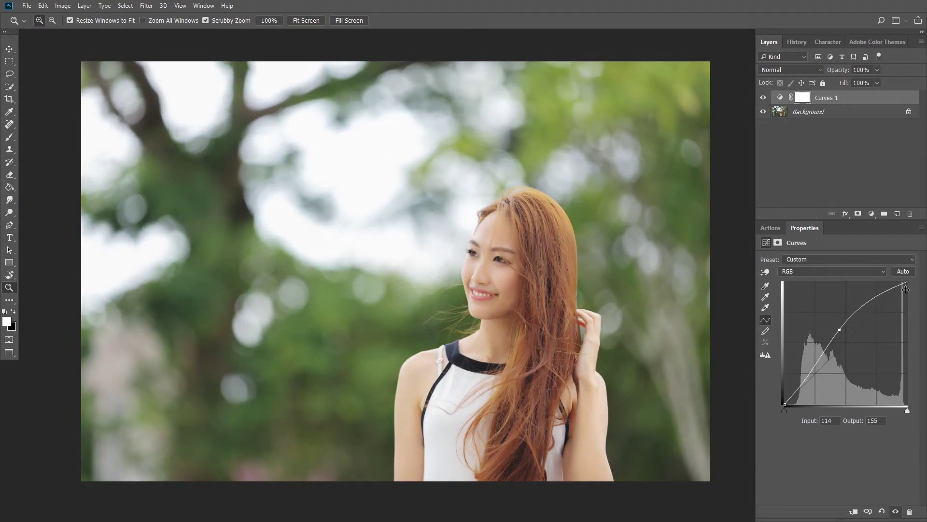
{"action": "left_click_drag", "start_coordinate": [889, 288], "coordinate": [890, 283]}
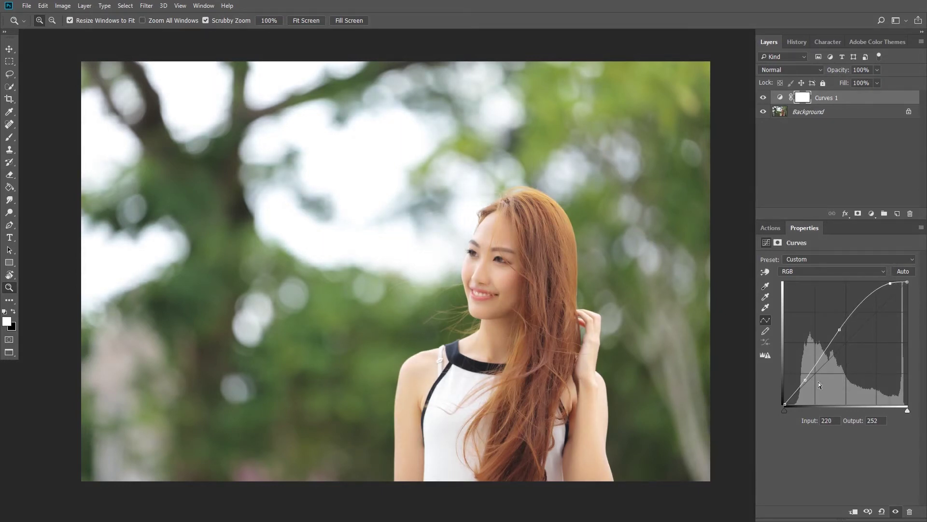
- Nudge the lower RGB point down and compare the portrait with Curves 1 hidden and shown
{"action": "left_click", "coordinate": [805, 382]}
{"action": "left_click_drag", "start_coordinate": [806, 381], "coordinate": [805, 382]}
{"action": "left_click", "coordinate": [763, 98]}
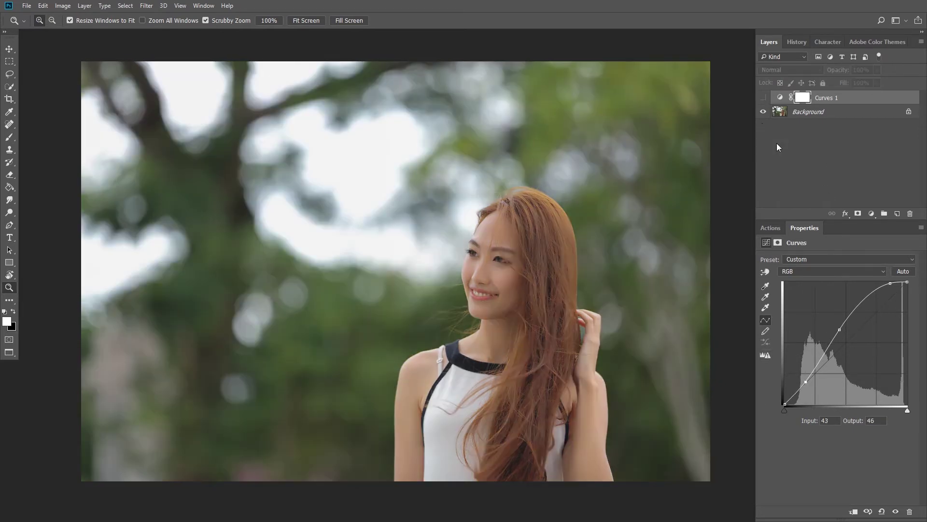
{"action": "left_click", "coordinate": [763, 97]}
- Keep Curves 1 on the RGB channel and add a second Curves adjustment layer
{"action": "left_click", "coordinate": [859, 145]}
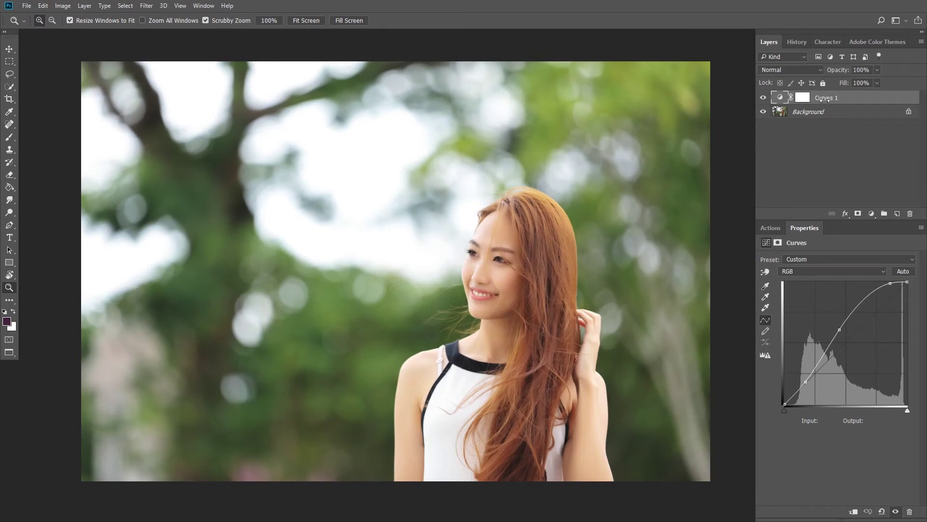
{"action": "left_click", "coordinate": [793, 271]}
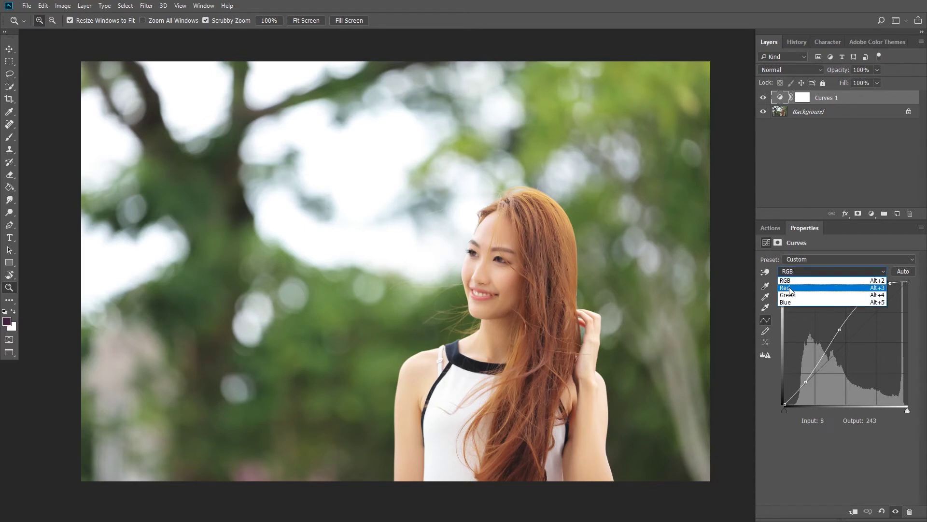
{"action": "left_click", "coordinate": [833, 146]}
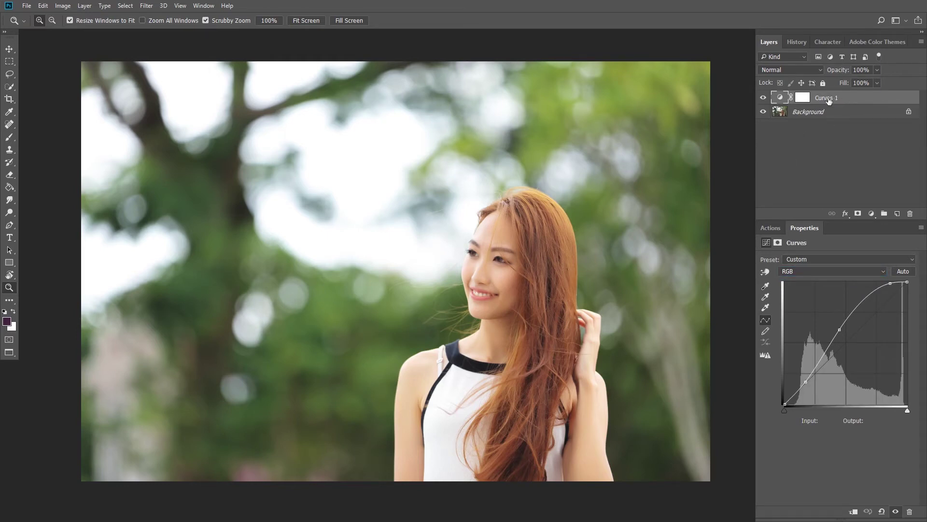
{"action": "left_click", "coordinate": [871, 213]}
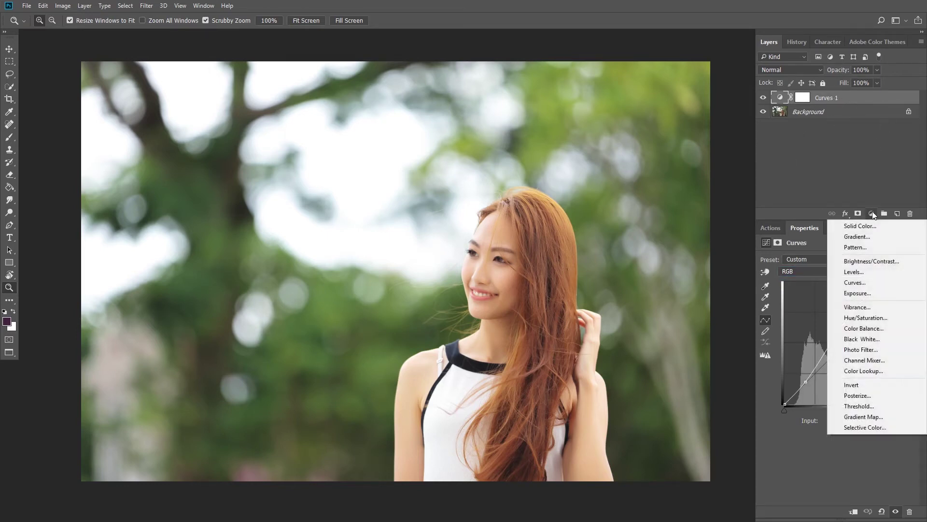
{"action": "left_click", "coordinate": [852, 283]}
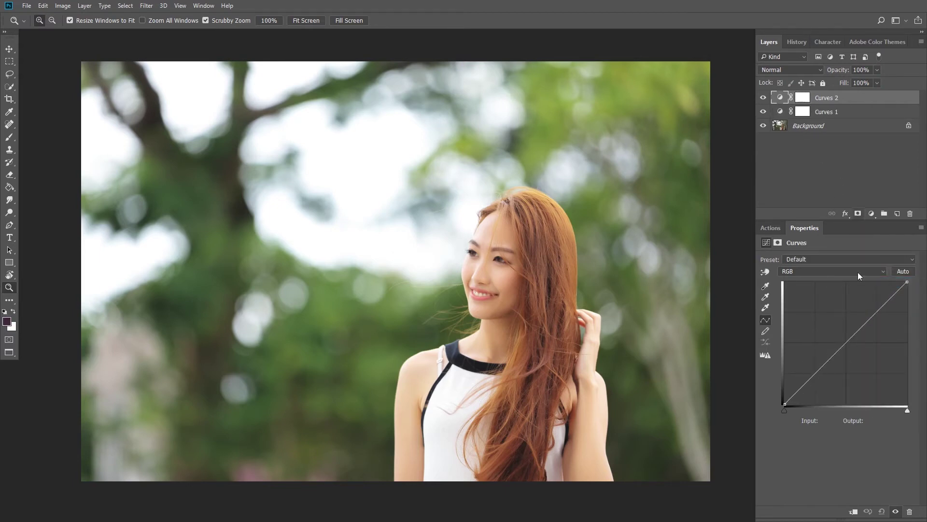
- Add a Red channel point on Curves 2 and compare the face with and without it
{"action": "left_click", "coordinate": [810, 272]}
{"action": "left_click", "coordinate": [786, 285]}
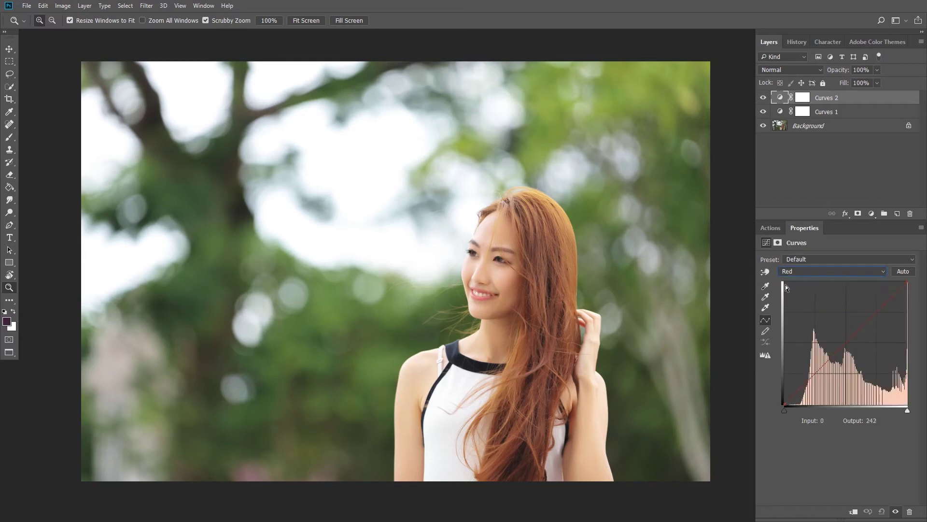
{"action": "left_click", "coordinate": [844, 344]}
{"action": "left_click", "coordinate": [764, 98]}
{"action": "left_click", "coordinate": [764, 99]}
{"action": "left_click_drag", "start_coordinate": [505, 279], "coordinate": [565, 268]}
{"action": "left_click", "coordinate": [763, 98]}
{"action": "left_click", "coordinate": [763, 98]}
{"action": "left_click", "coordinate": [617, 233], "text": "alt"}
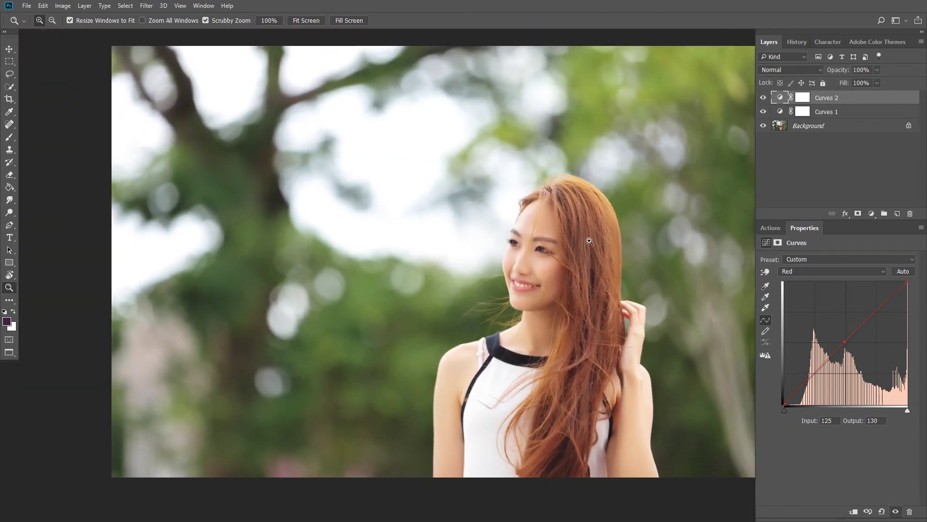
{"action": "left_click", "coordinate": [763, 98]}
{"action": "left_click", "coordinate": [763, 98]}
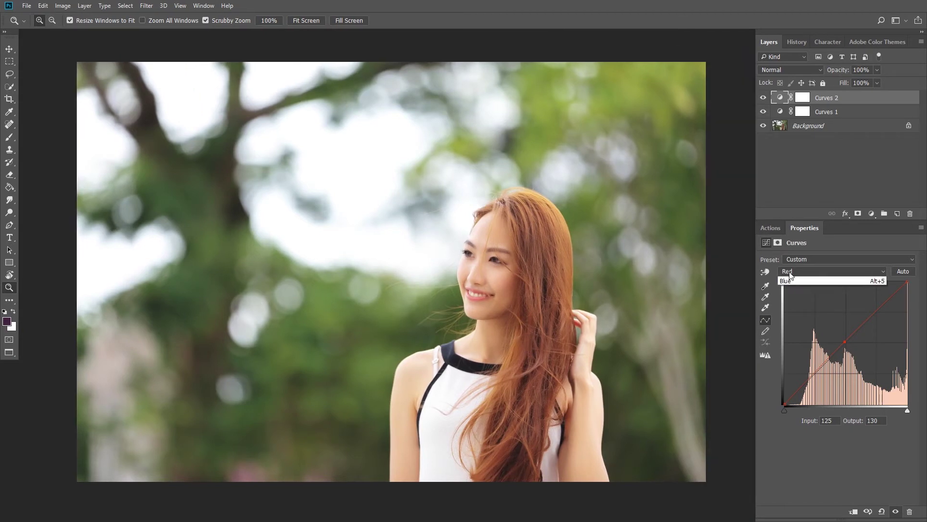
- Add a midpoint on Curves 2's Blue channel, then return to the RGB curve
{"action": "left_click", "coordinate": [821, 271]}
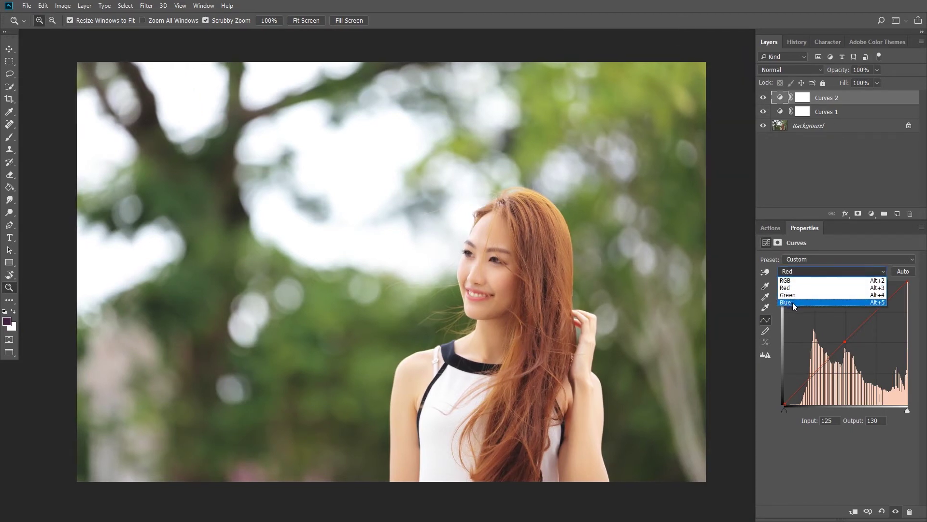
{"action": "left_click", "coordinate": [793, 302]}
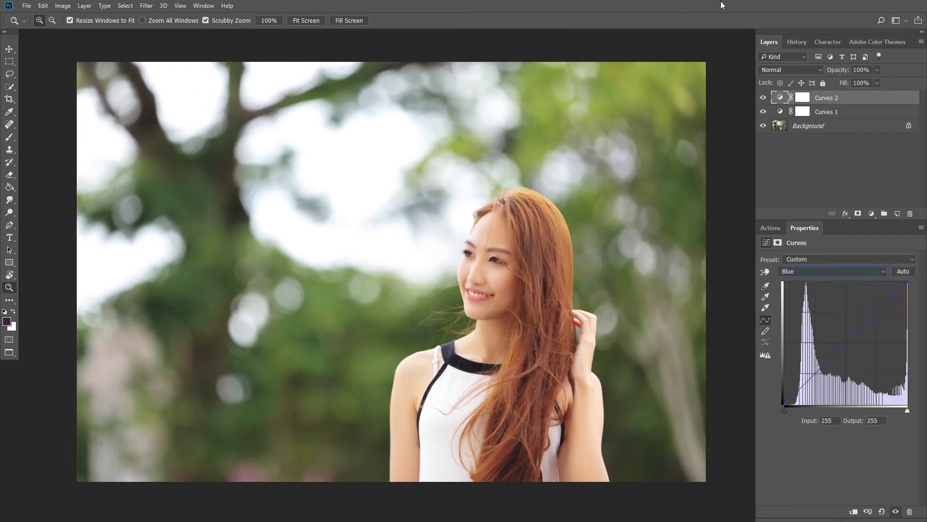
{"action": "left_click", "coordinate": [799, 272]}
{"action": "left_click", "coordinate": [791, 303]}
{"action": "left_click", "coordinate": [846, 343]}
{"action": "key", "text": "alt+2"}
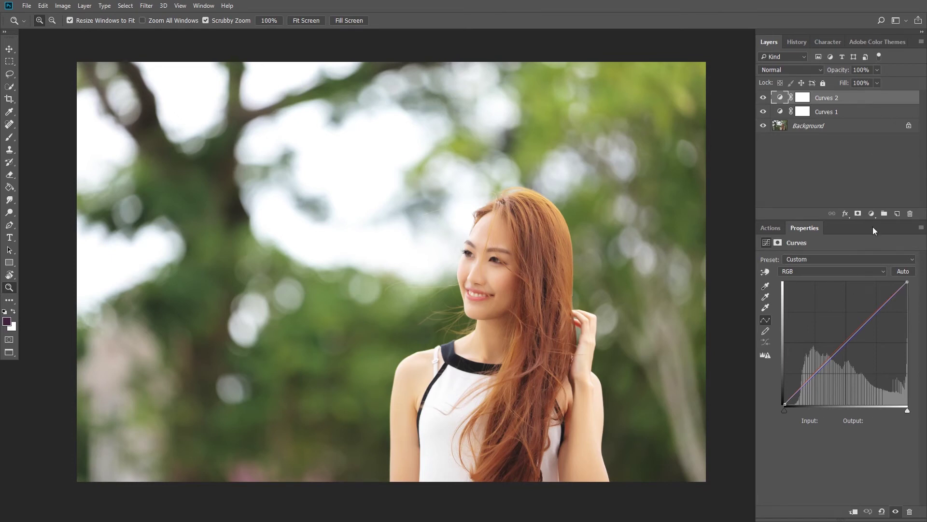
{"action": "left_click", "coordinate": [871, 213]}
- Add Curves 3 with its midtone point pulled down to about 130/90 to darken the photo
{"action": "left_click", "coordinate": [856, 282]}
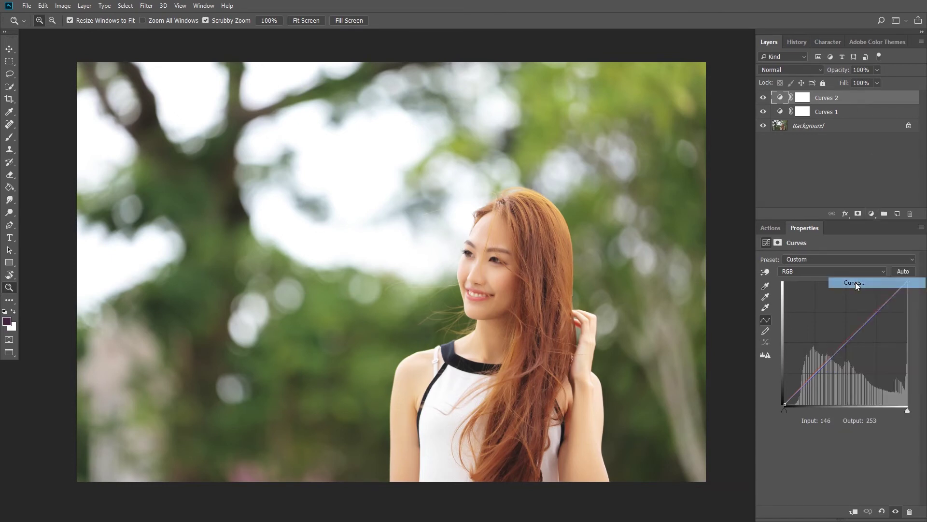
{"action": "left_click", "coordinate": [846, 345]}
{"action": "left_click_drag", "start_coordinate": [845, 345], "coordinate": [847, 362]}
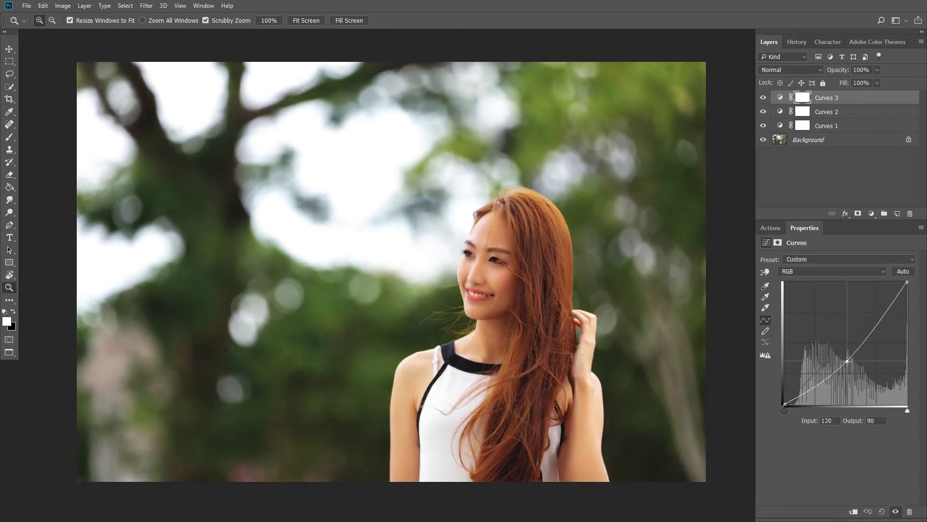
{"action": "left_click", "coordinate": [848, 98]}
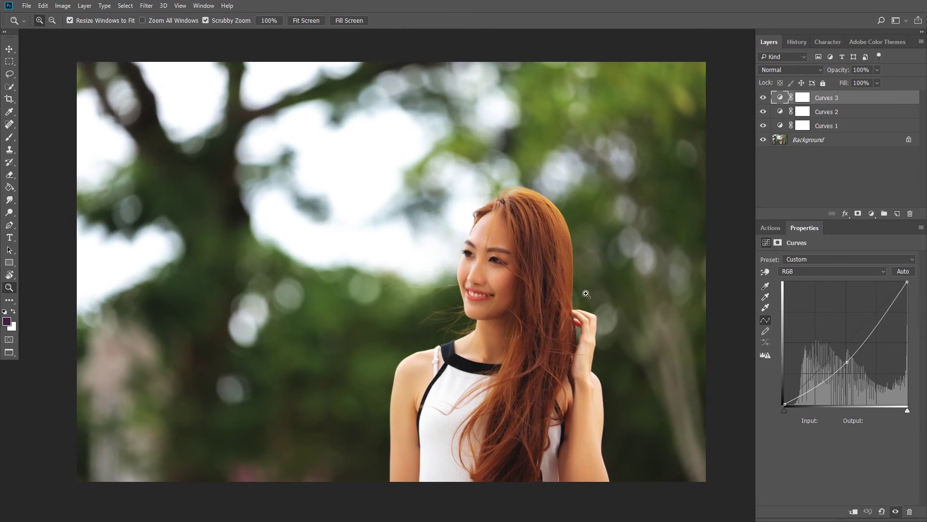
{"action": "left_click", "coordinate": [803, 100]}
{"action": "left_click", "coordinate": [780, 99]}
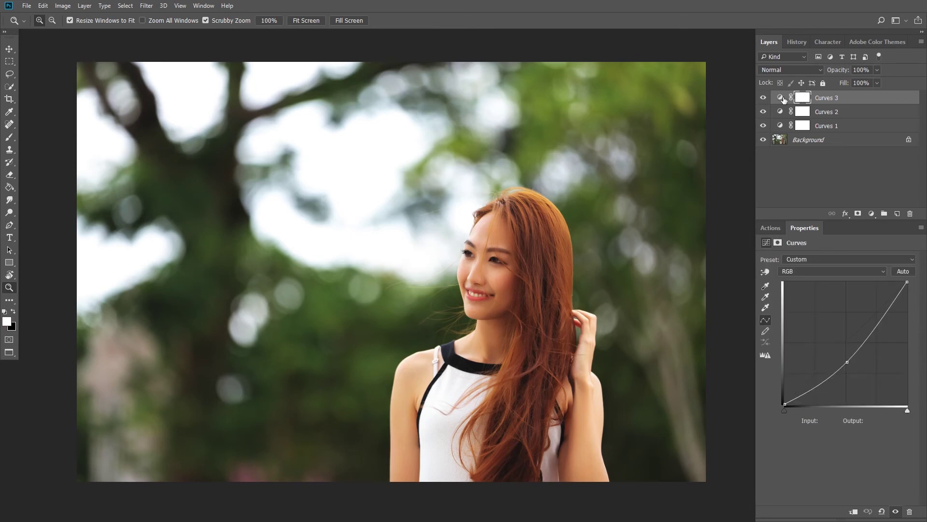
{"action": "left_click", "coordinate": [802, 101]}
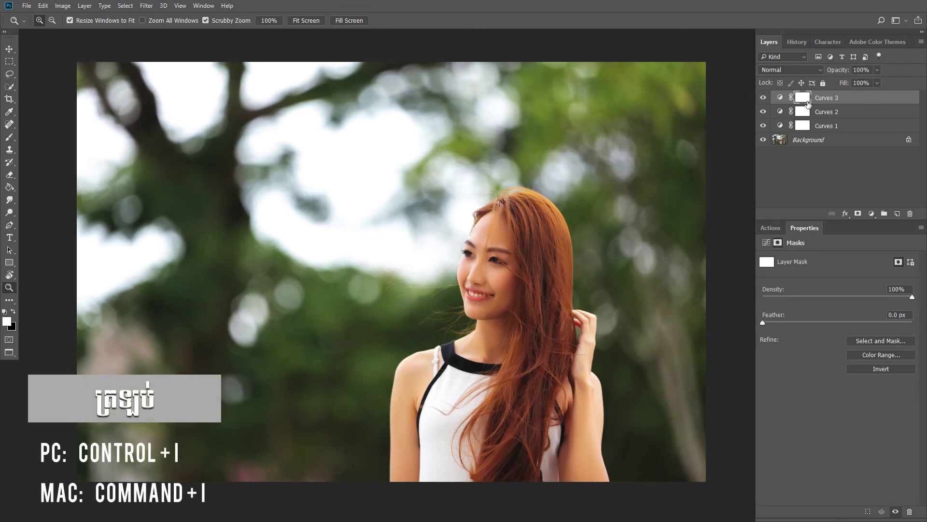
- Invert the Curves 3 mask and paint the darkening back along the edges with an 800 brush
{"action": "key", "text": "ctrl+i"}
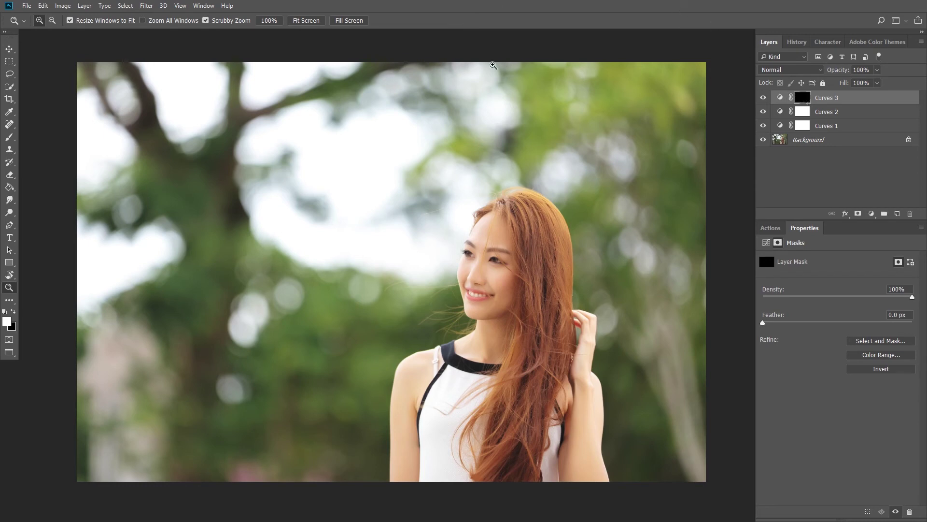
{"action": "key", "text": "b"}
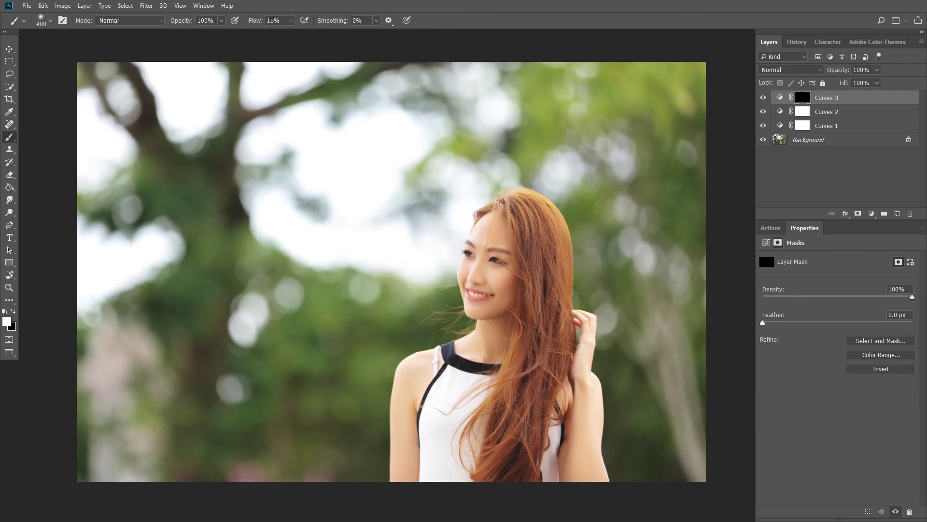
{"action": "key", "text": "bracketright"}
{"action": "key", "text": "bracketright"}
{"action": "key", "text": "bracketright"}
{"action": "key", "text": "bracketright"}
{"action": "key", "text": "bracketright"}
{"action": "key", "text": "bracketright"}
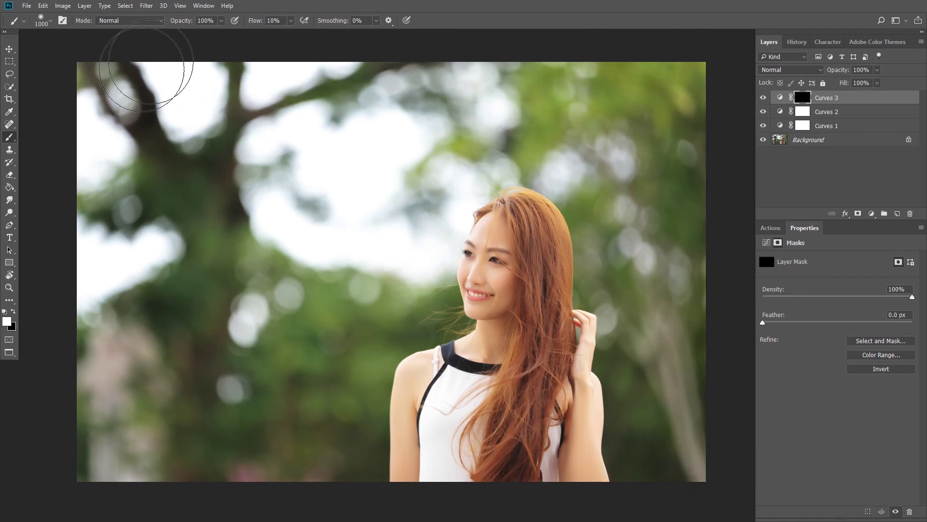
{"action": "mouse_move", "coordinate": [686, 502]}
{"action": "left_mouse_down"}
{"action": "mouse_move", "coordinate": [315, 474]}
{"action": "mouse_move", "coordinate": [51, 352]}
{"action": "mouse_move", "coordinate": [129, 174]}
{"action": "left_mouse_up"}
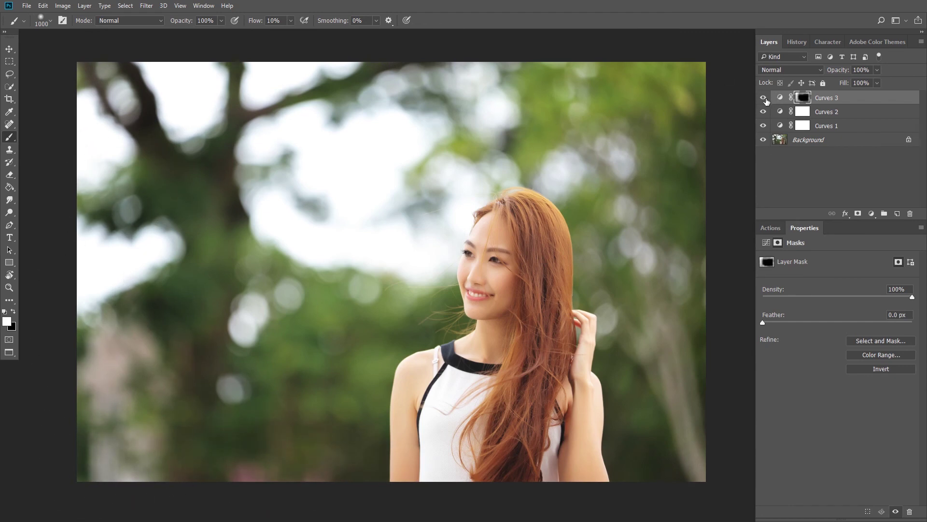
{"action": "left_click", "coordinate": [763, 98]}
{"action": "left_click", "coordinate": [763, 98]}
- Add a Curves 4 layer with its midtone point lifted to brighten the photo
{"action": "left_click", "coordinate": [877, 219]}
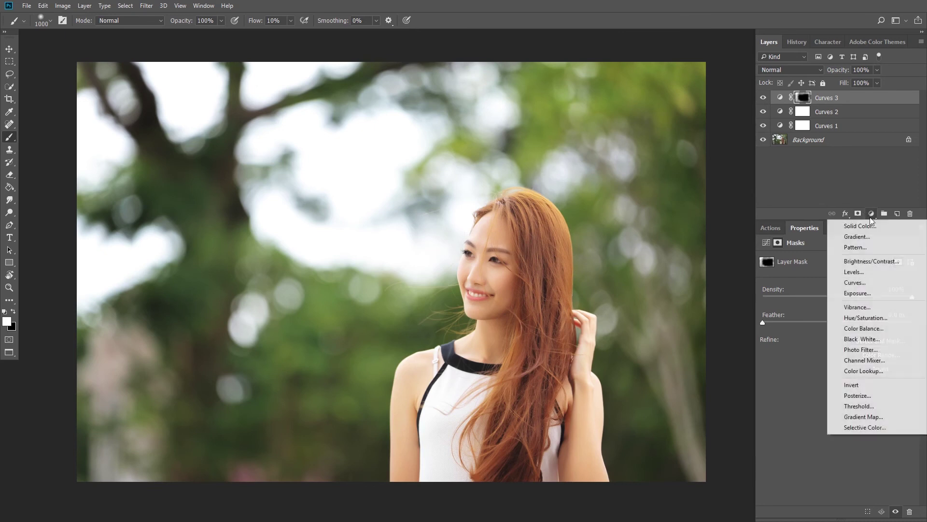
{"action": "left_click", "coordinate": [855, 282]}
{"action": "left_click", "coordinate": [847, 341]}
{"action": "left_click_drag", "start_coordinate": [846, 341], "coordinate": [846, 330]}
- Invert the Curves 4 mask and paint white over the face with an 800 brush
{"action": "left_click", "coordinate": [803, 98]}
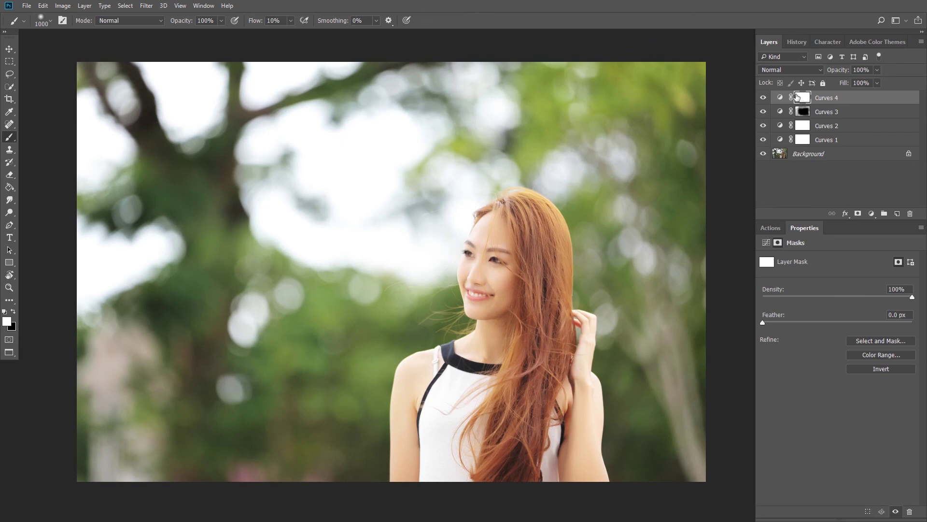
{"action": "key", "text": "ctrl+i"}
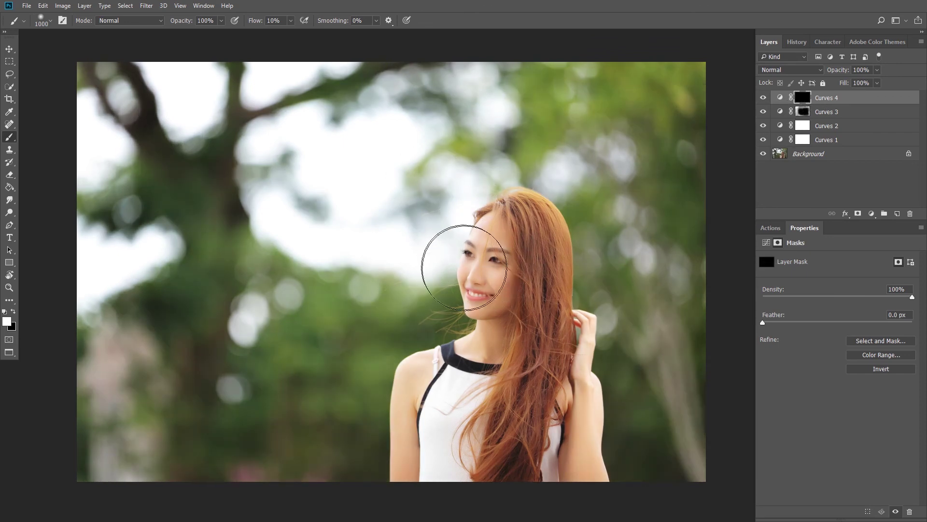
{"action": "key", "text": "bracketleft"}
{"action": "key", "text": "bracketleft"}
{"action": "key", "text": "bracketleft"}
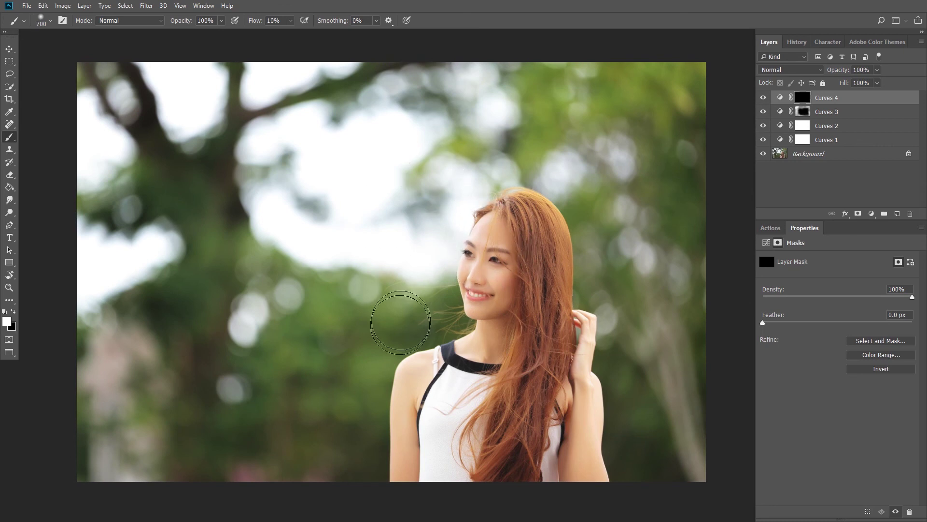
{"action": "key", "text": "bracketright"}
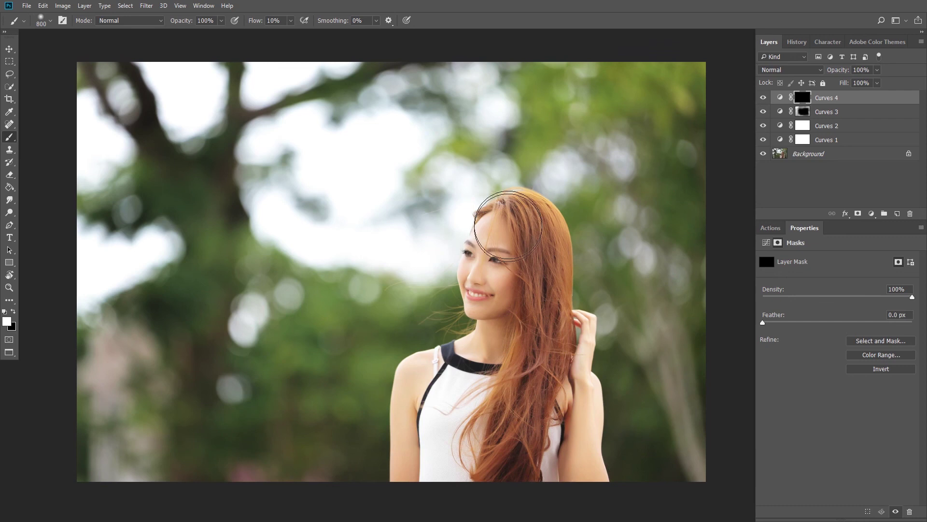
{"action": "left_click_drag", "start_coordinate": [508, 225], "coordinate": [498, 290]}
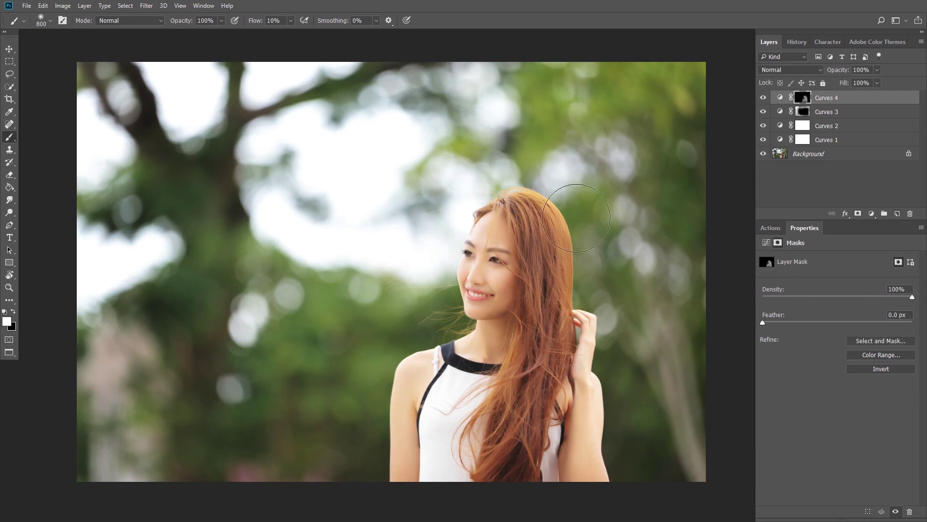
{"action": "key", "text": "z"}
{"action": "mouse_move", "coordinate": [513, 251]}
{"action": "left_mouse_down"}
{"action": "mouse_move", "coordinate": [474, 251]}
{"action": "mouse_move", "coordinate": [502, 251]}
{"action": "left_mouse_up"}
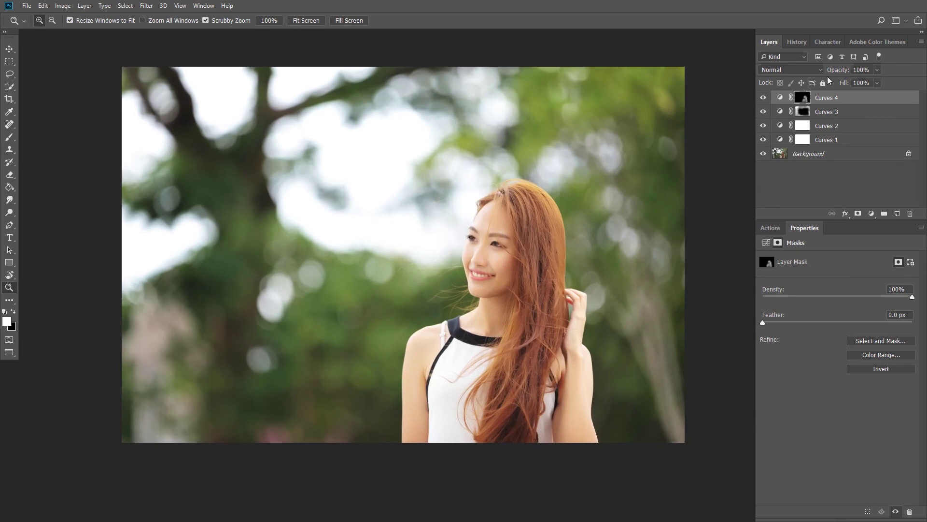
- Group Curves 1 through Curves 4 into Group 1 and compare the grade on and off
{"action": "left_click", "coordinate": [832, 142], "text": "shift"}
{"action": "key", "text": "ctrl+g"}
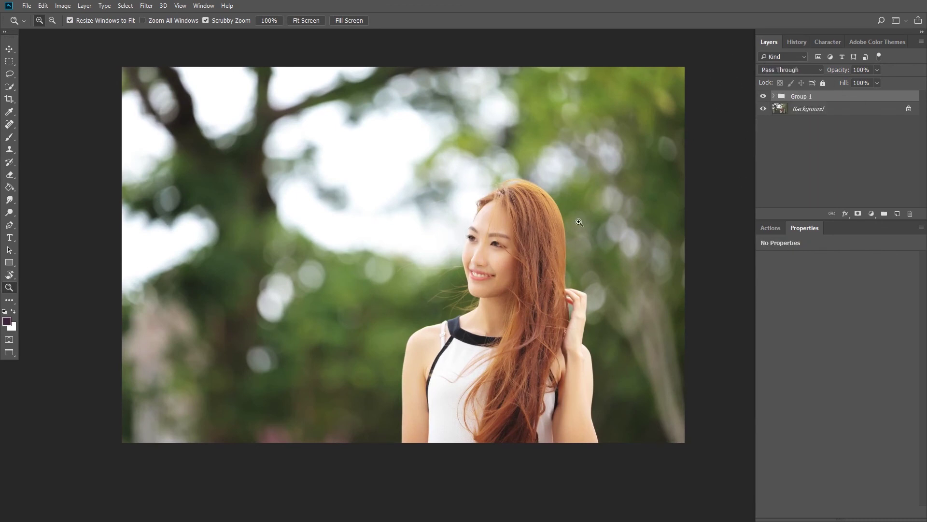
{"action": "left_click", "coordinate": [765, 97]}
{"action": "left_click", "coordinate": [764, 98]}
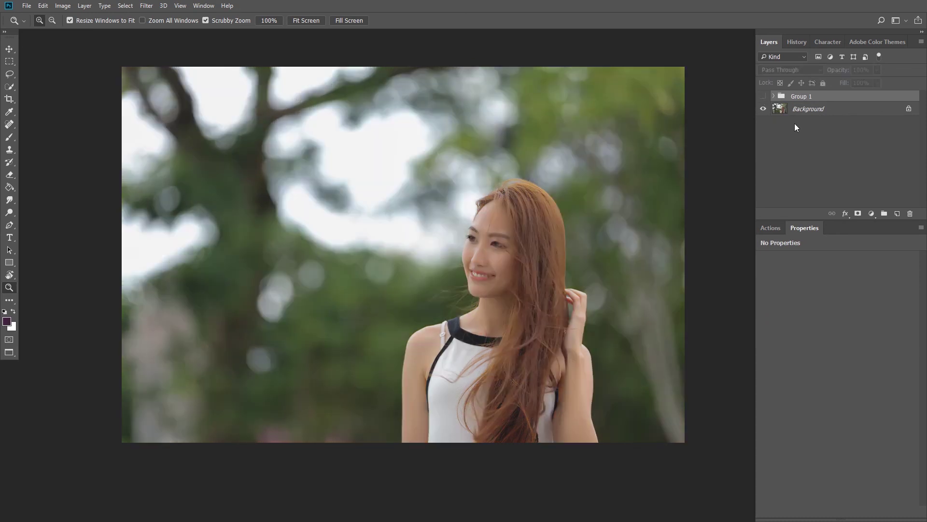
{"action": "left_click", "coordinate": [763, 97]}
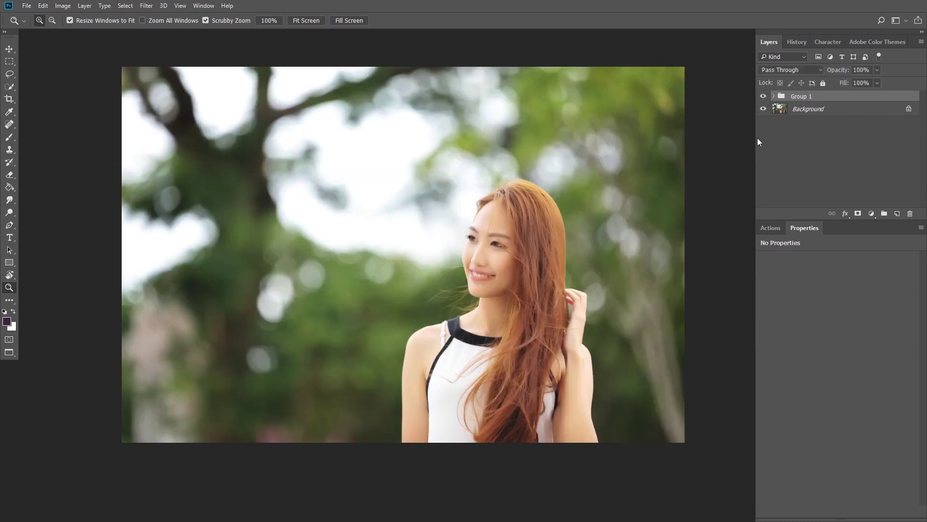
- Lower Curves 1's midpoint slightly to 118/145 and compare the result with the original
{"action": "left_click", "coordinate": [774, 97]}
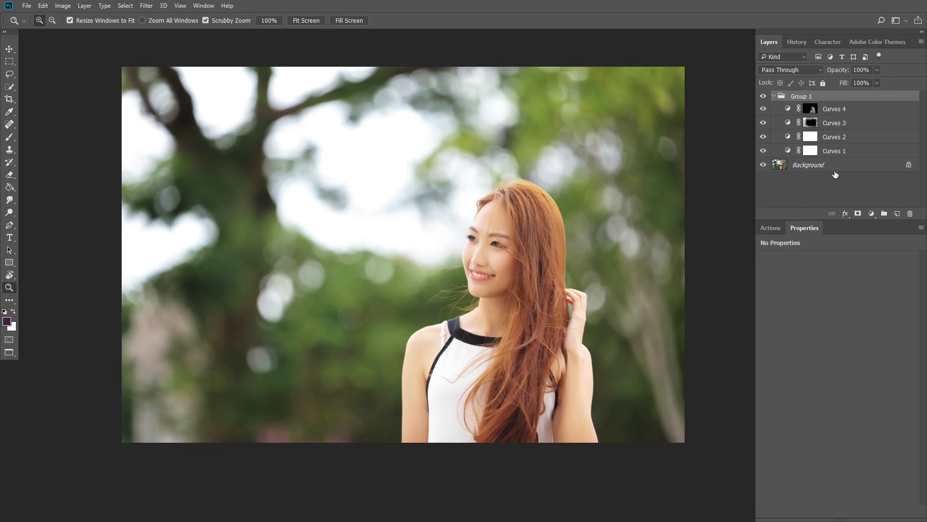
{"action": "left_click", "coordinate": [844, 152]}
{"action": "mouse_move", "coordinate": [841, 331]}
{"action": "left_mouse_down"}
{"action": "mouse_move", "coordinate": [840, 320]}
{"action": "mouse_move", "coordinate": [841, 334]}
{"action": "left_mouse_up"}
{"action": "left_click", "coordinate": [764, 97]}
{"action": "left_click", "coordinate": [763, 97]}
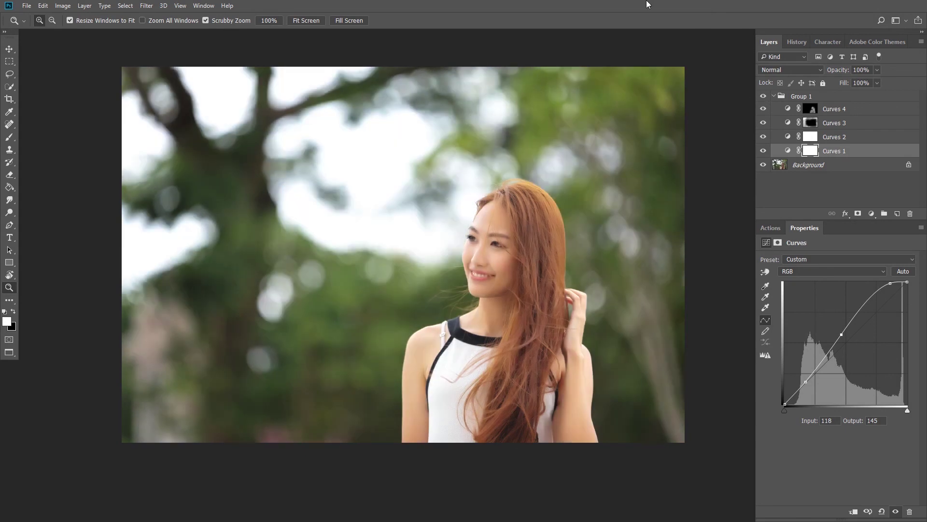